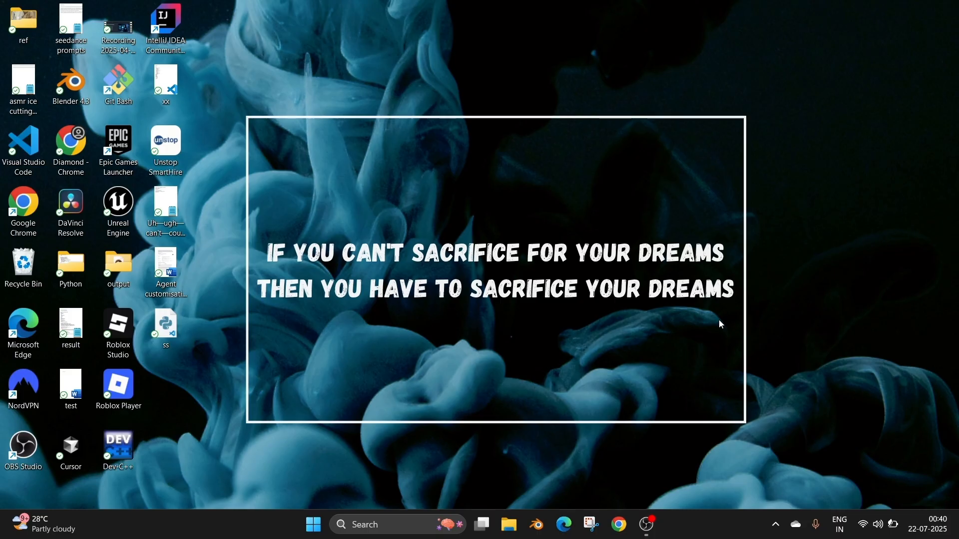
Launch Control Panel from Windows search and go to Programs and Features.
{"action": "left_click", "coordinate": [374, 524]}
{"action": "type", "text": "cont"}
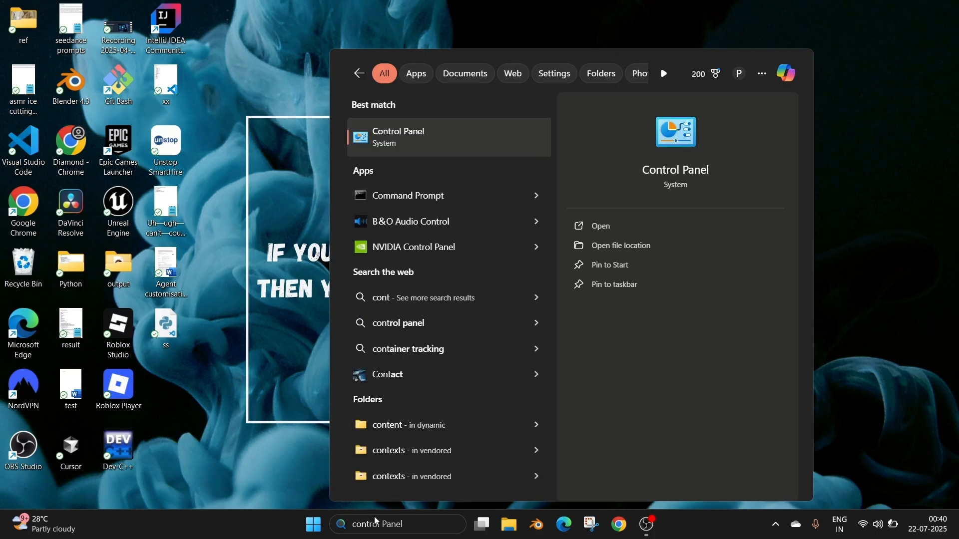
{"action": "key", "text": "Return"}
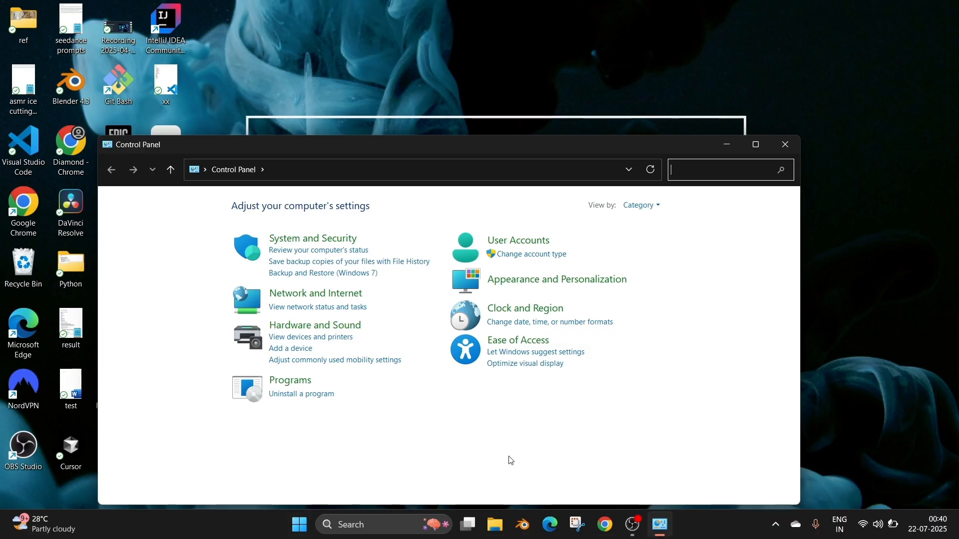
{"action": "left_click", "coordinate": [289, 380]}
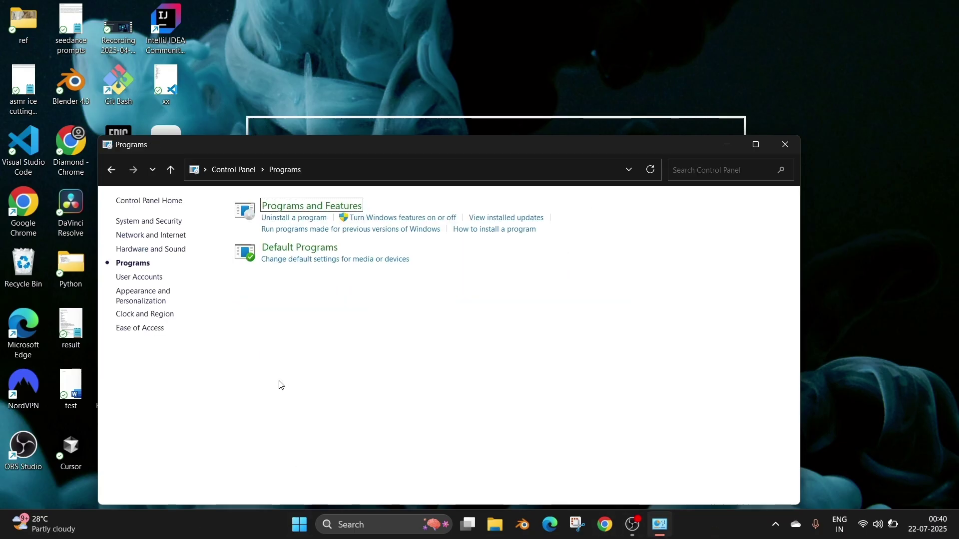
{"action": "left_click", "coordinate": [320, 207]}
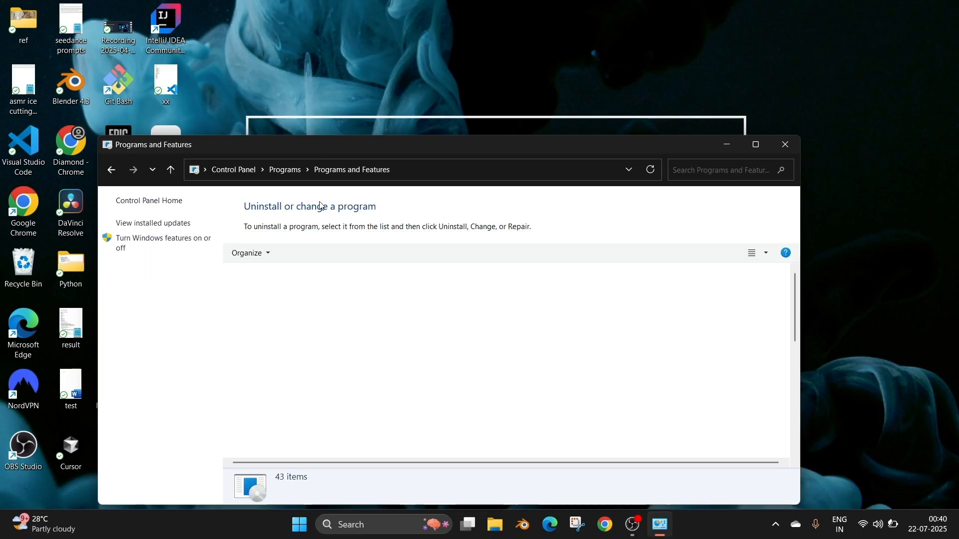
{"action": "type", "text": "vi"}
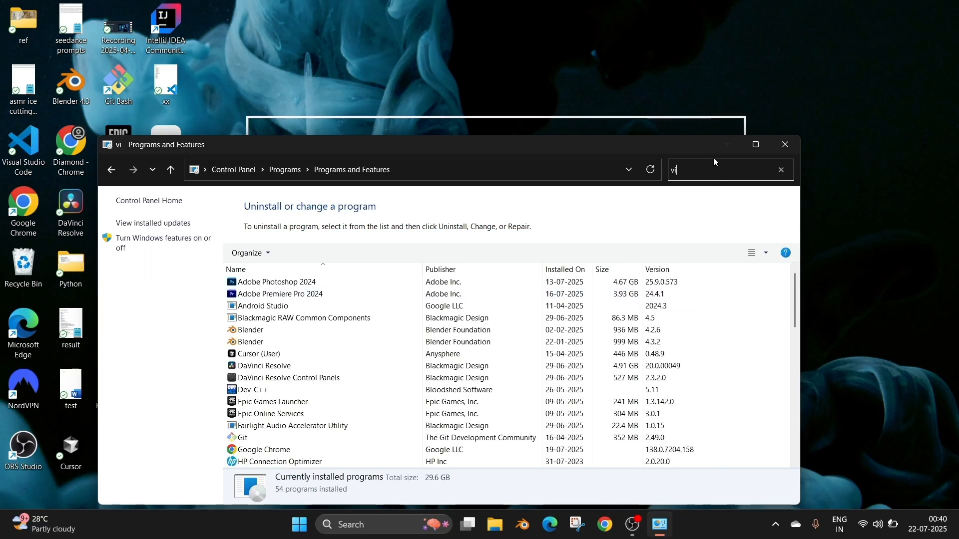
{"action": "type", "text": "sual"}
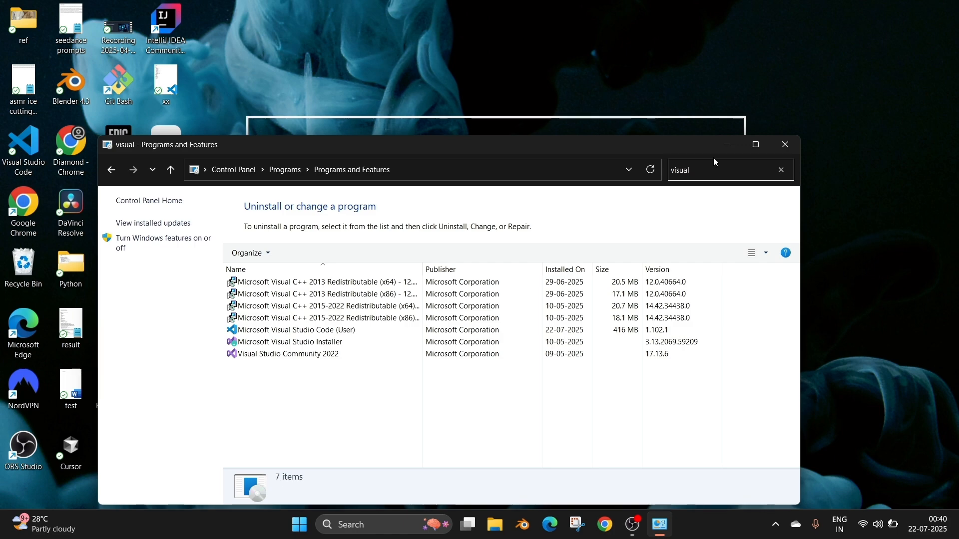
Uninstall Microsoft Visual Studio Code (User), confirming removal and the completion notice.
{"action": "left_click", "coordinate": [347, 330]}
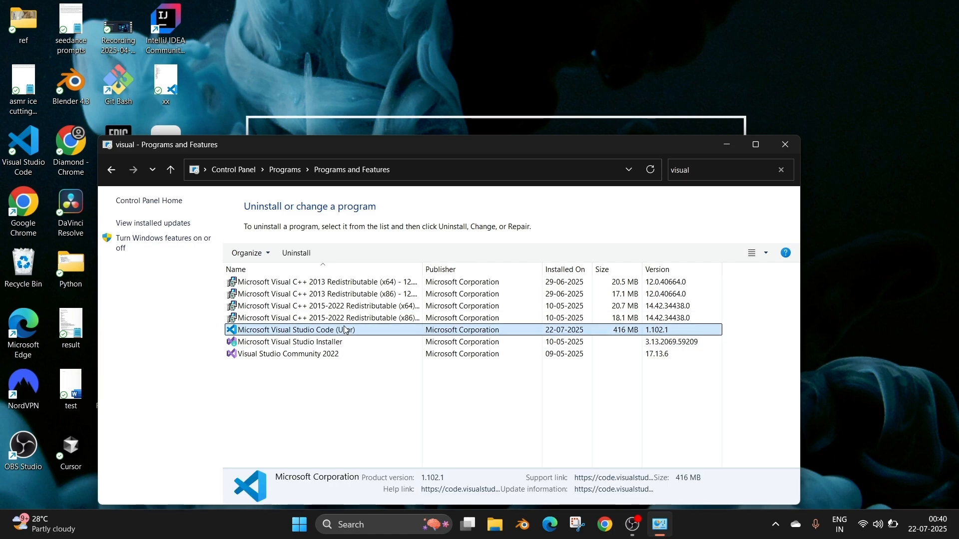
{"action": "right_click", "coordinate": [348, 330]}
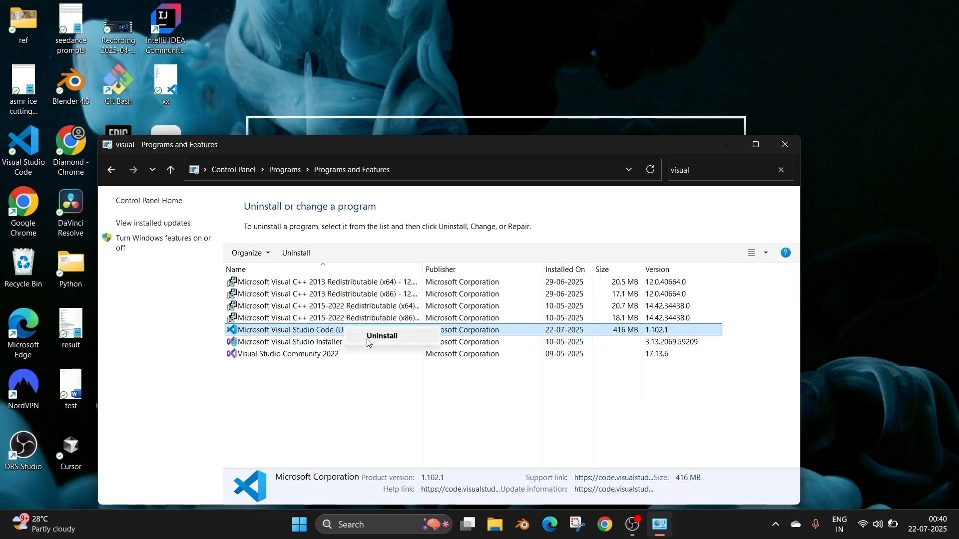
{"action": "left_click", "coordinate": [382, 336]}
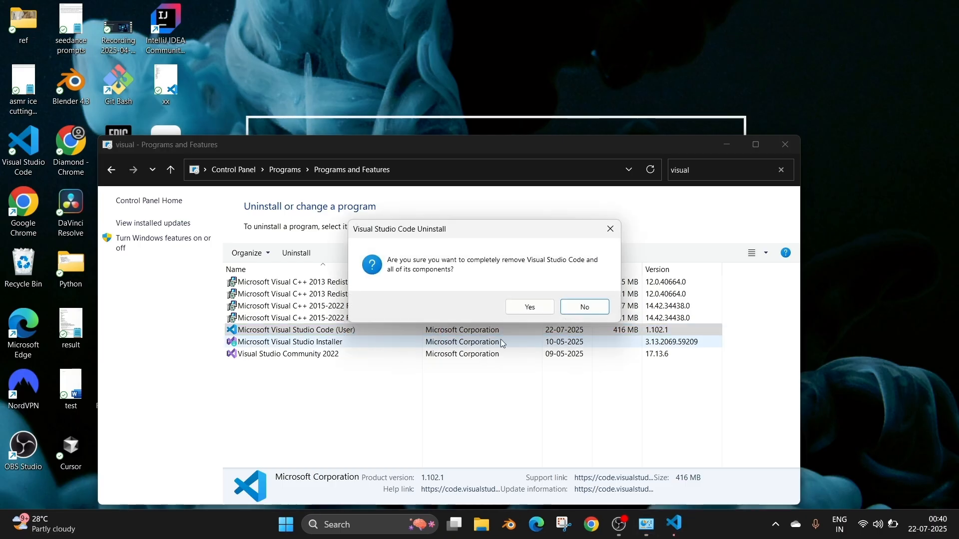
{"action": "left_click", "coordinate": [540, 309]}
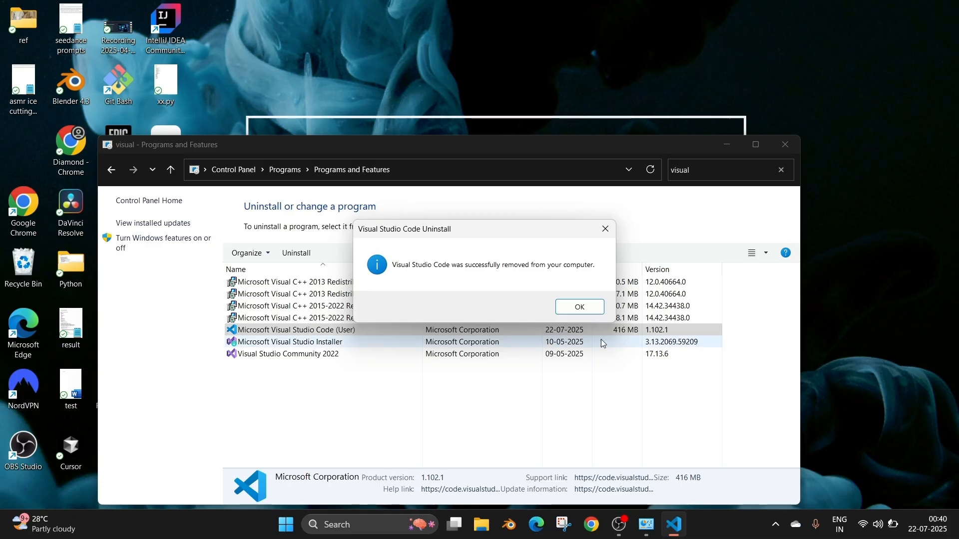
{"action": "left_click", "coordinate": [560, 312]}
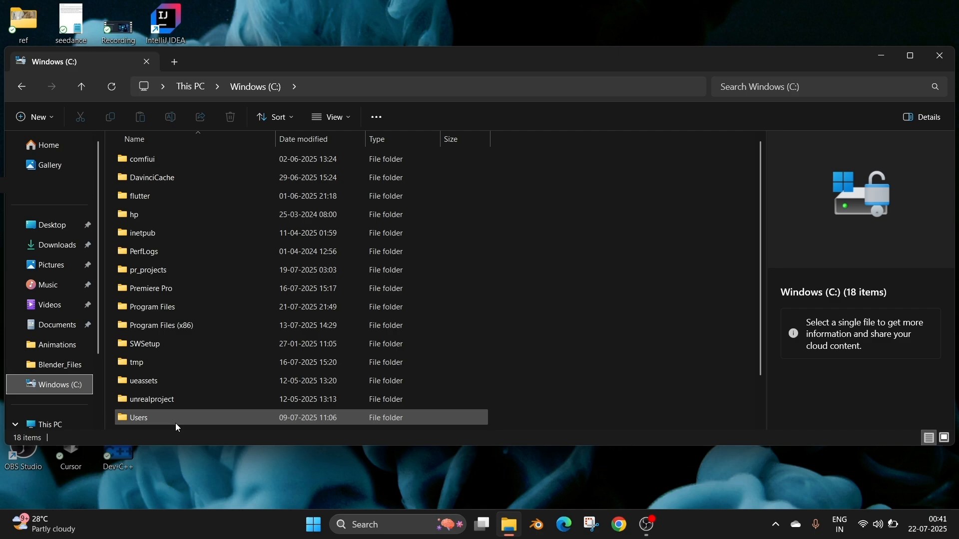
Delete the .vscode folder from C:\Users\polys.
{"action": "double_click", "coordinate": [175, 423]}
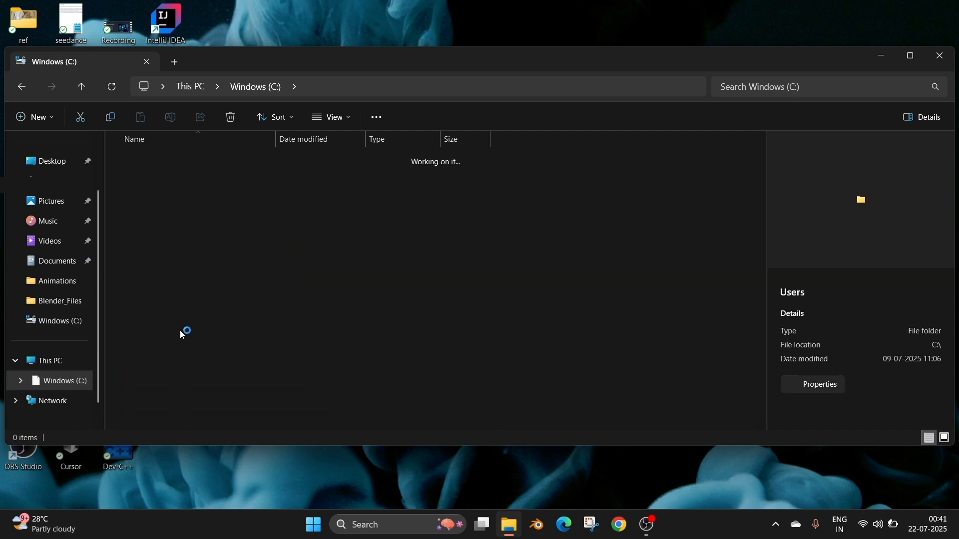
{"action": "double_click", "coordinate": [159, 159]}
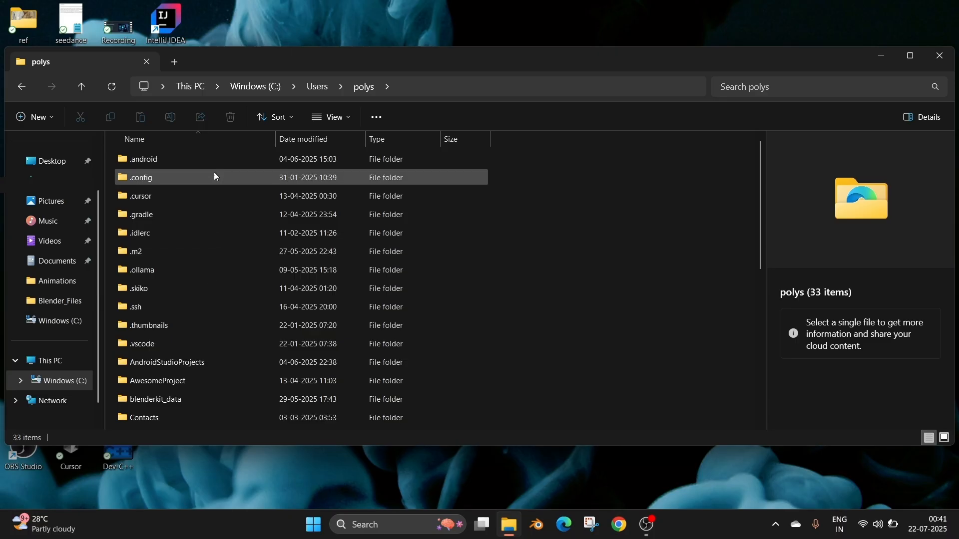
{"action": "left_click", "coordinate": [179, 343]}
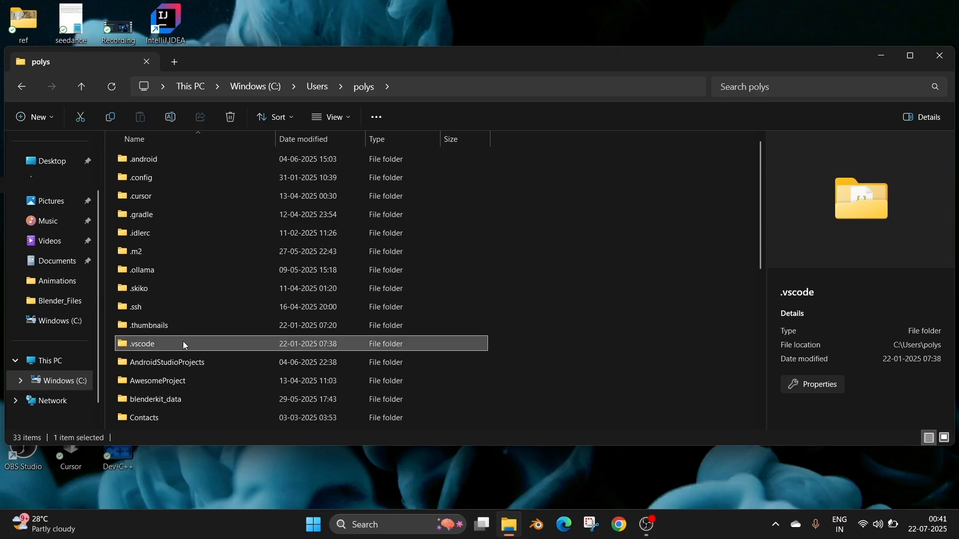
{"action": "key", "text": "Delete"}
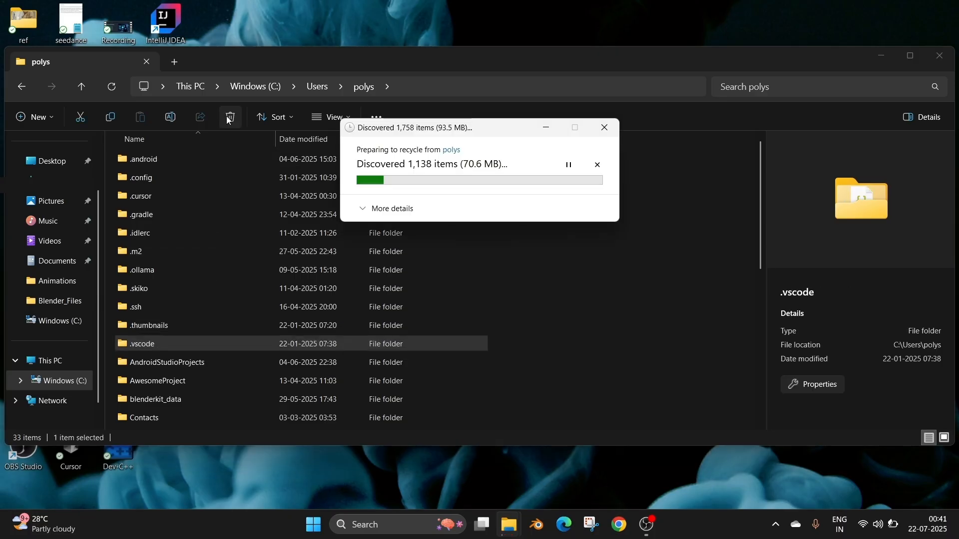
Show hidden items, then delete the Code folder from AppData\Roaming.
{"action": "left_click", "coordinate": [338, 118]}
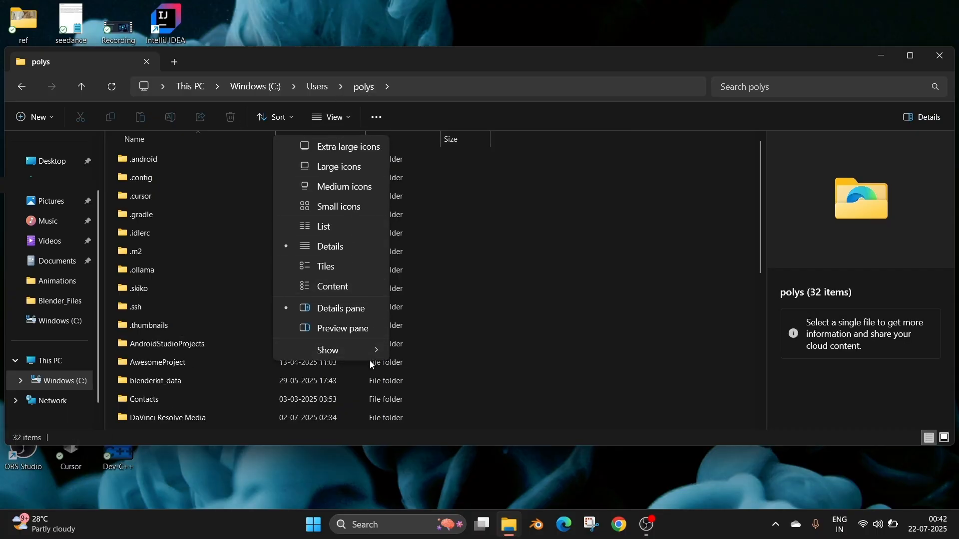
{"action": "mouse_move", "coordinate": [330, 351]}
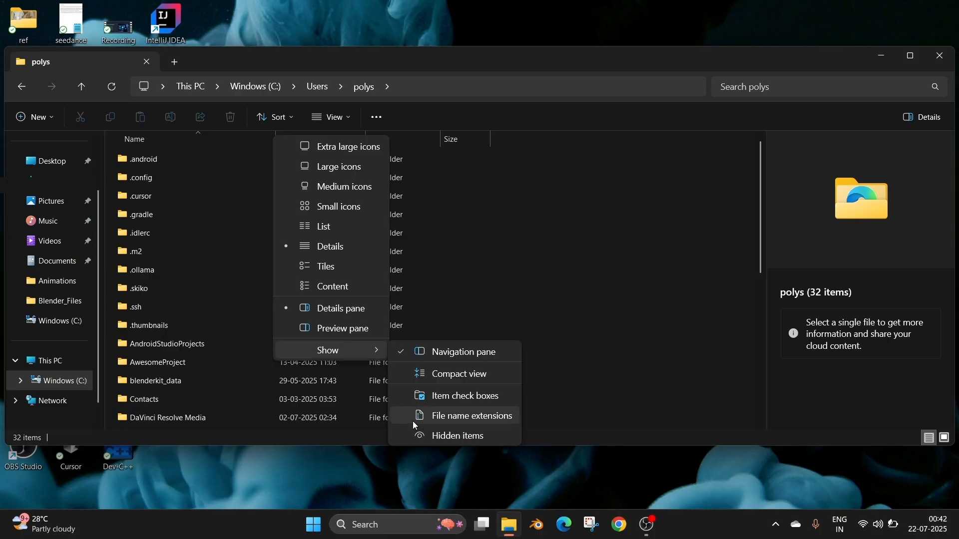
{"action": "left_click", "coordinate": [449, 435]}
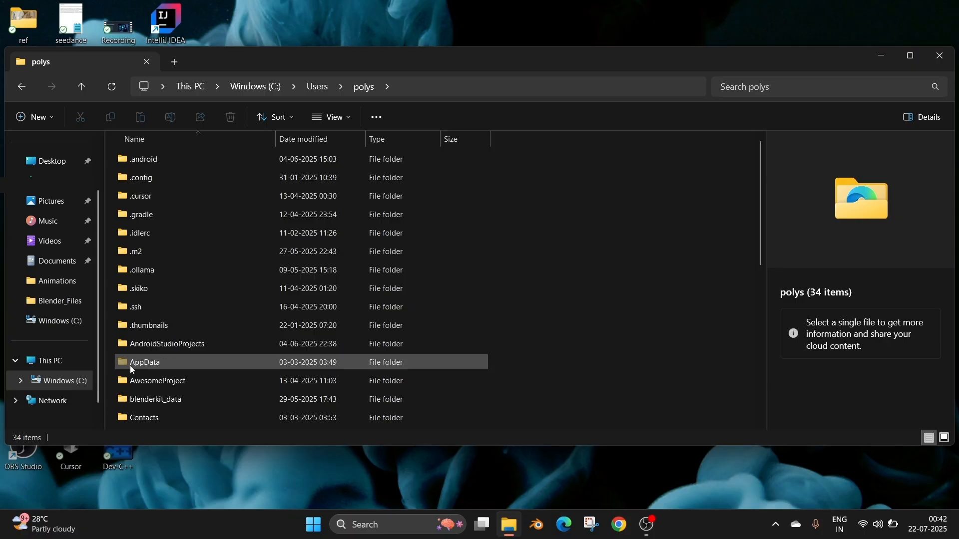
{"action": "double_click", "coordinate": [168, 365]}
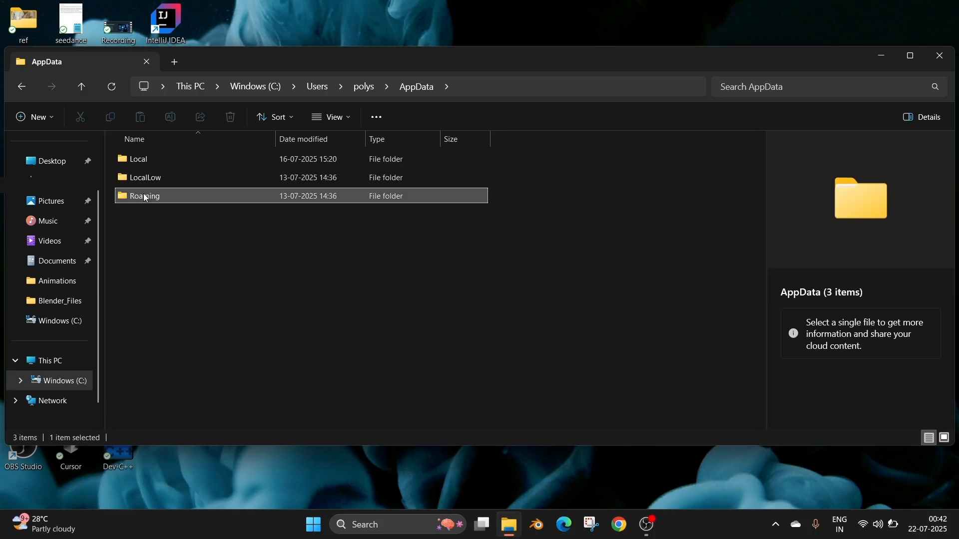
{"action": "double_click", "coordinate": [143, 196]}
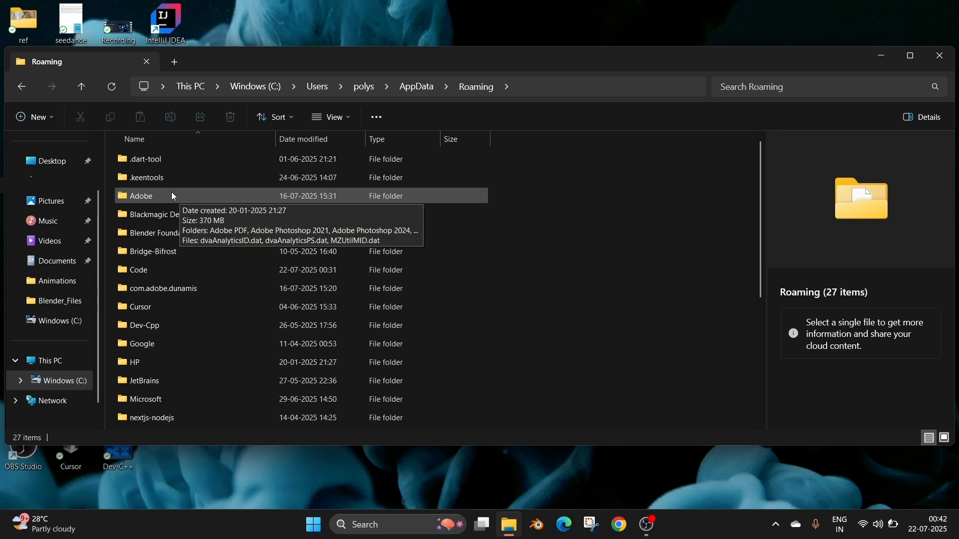
{"action": "left_click", "coordinate": [157, 267]}
{"action": "key", "text": "Delete"}
Navigate back to AppData and into Local\Microsoft.
{"action": "left_click", "coordinate": [81, 87]}
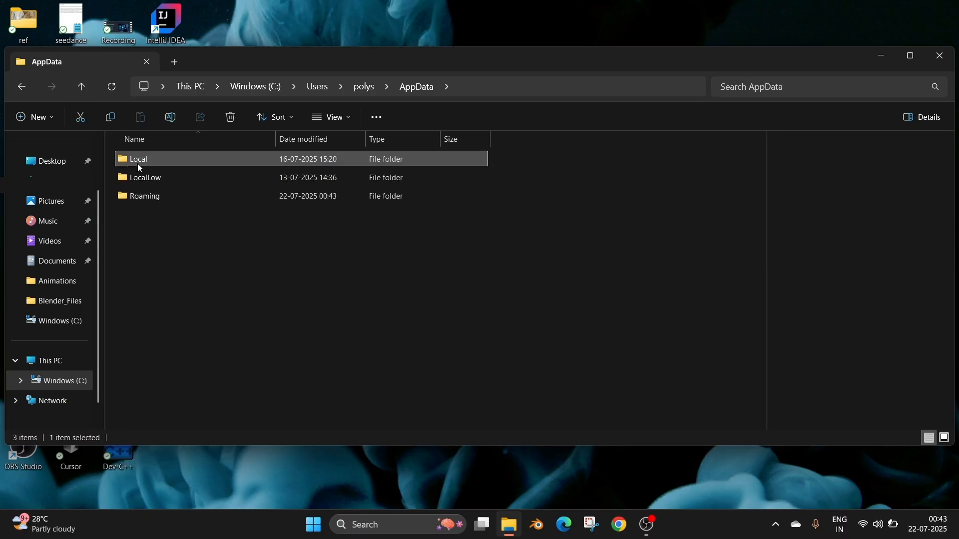
{"action": "double_click", "coordinate": [138, 160]}
{"action": "scroll", "coordinate": [234, 277], "scroll_direction": "down", "scroll_amount": 3}
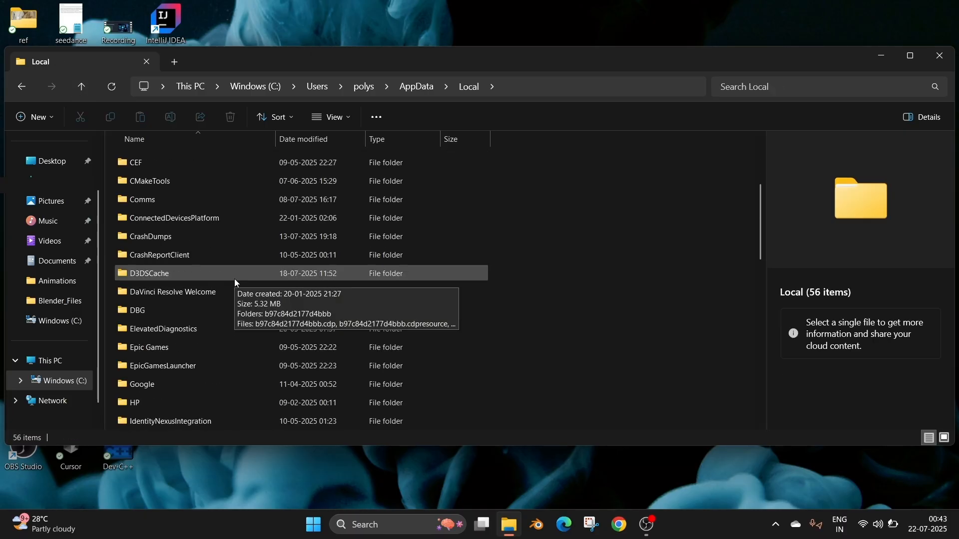
{"action": "scroll", "coordinate": [234, 279], "scroll_direction": "down", "scroll_amount": 3}
{"action": "scroll", "coordinate": [235, 279], "scroll_direction": "down", "scroll_amount": 1}
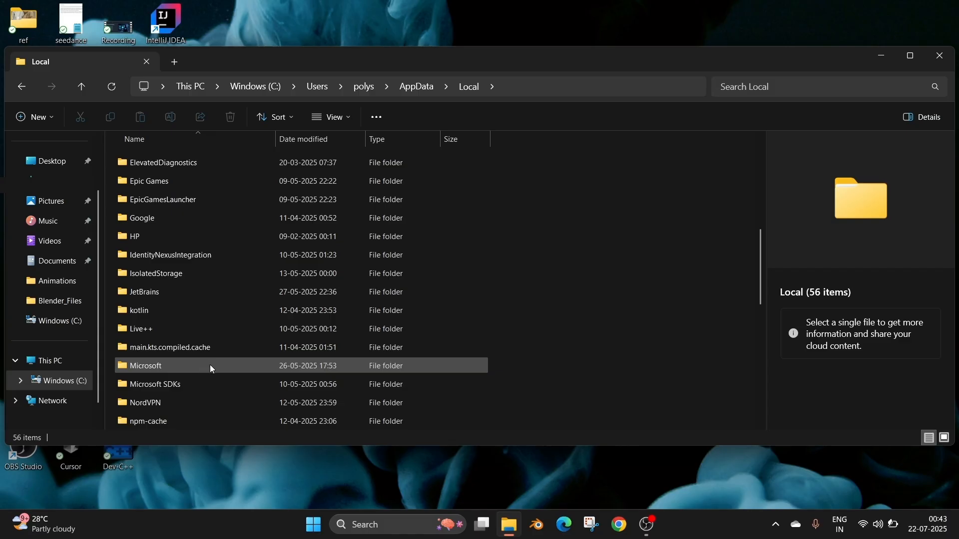
{"action": "double_click", "coordinate": [147, 363]}
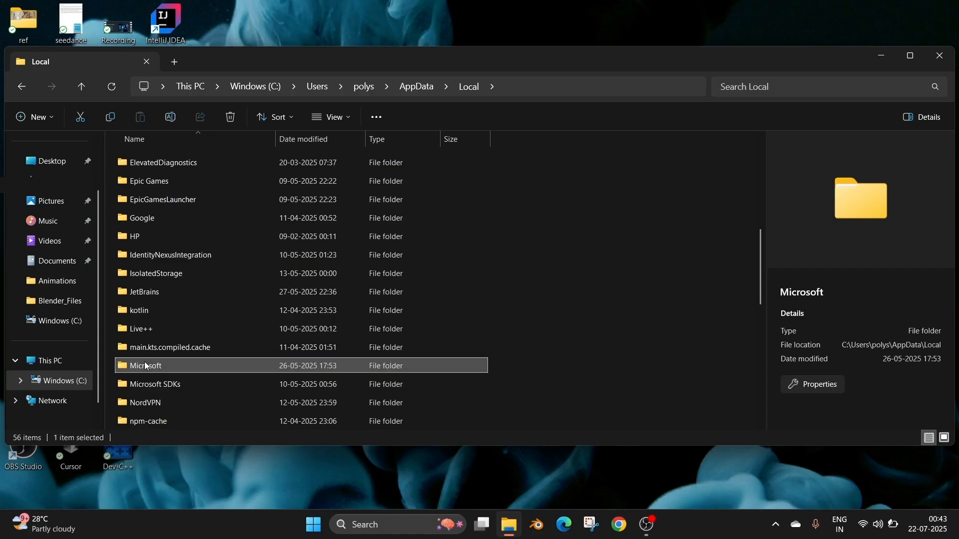
{"action": "scroll", "coordinate": [177, 287], "scroll_direction": "down", "scroll_amount": 5}
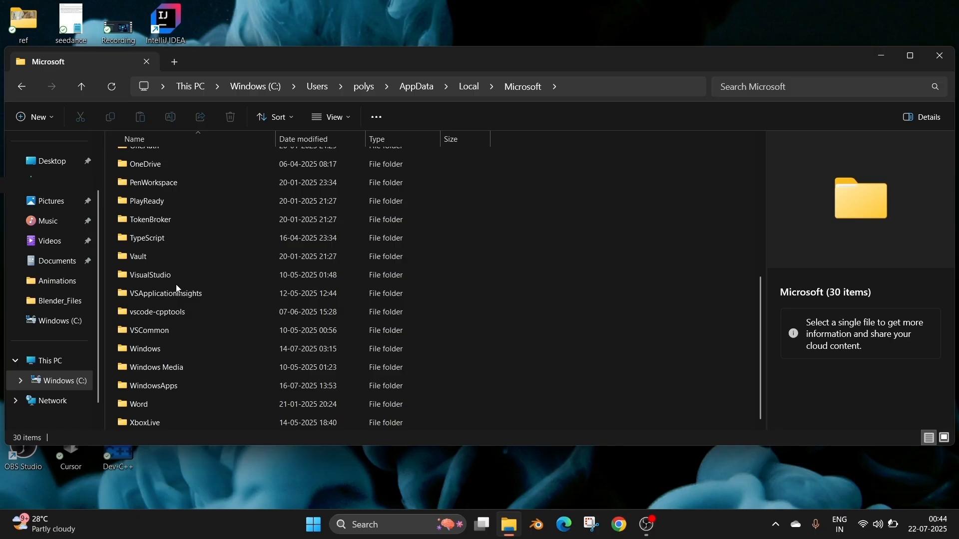
Delete the selected VSApplicationInsights, vscode-cpptools and VSCommon folders.
{"action": "key", "text": "Delete"}
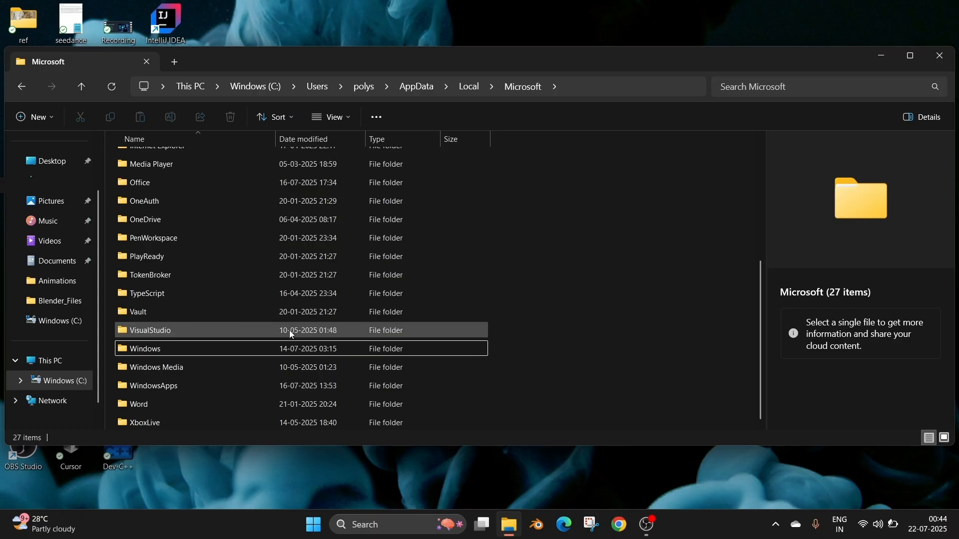